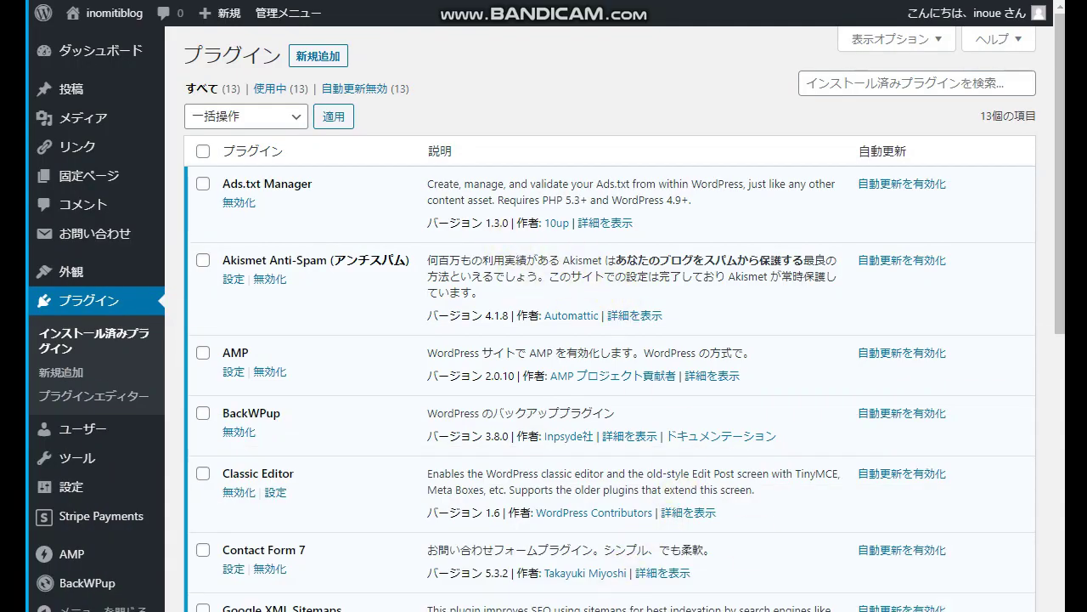
Go to the page for adding new plugins to the WordPress site.
drag(740, 608, 775, 162)
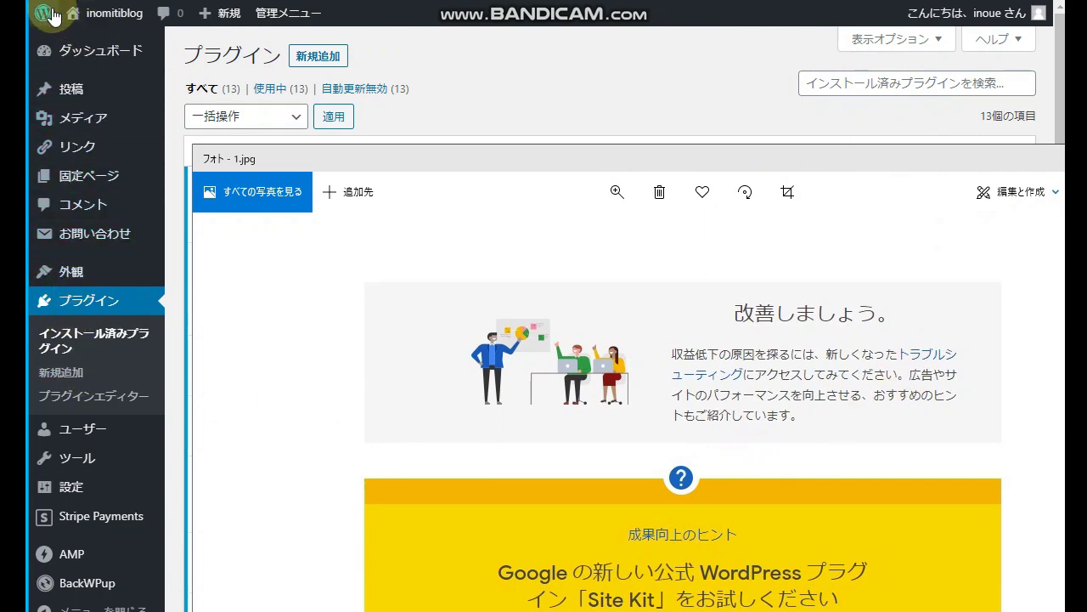
mouse_move(47, 14)
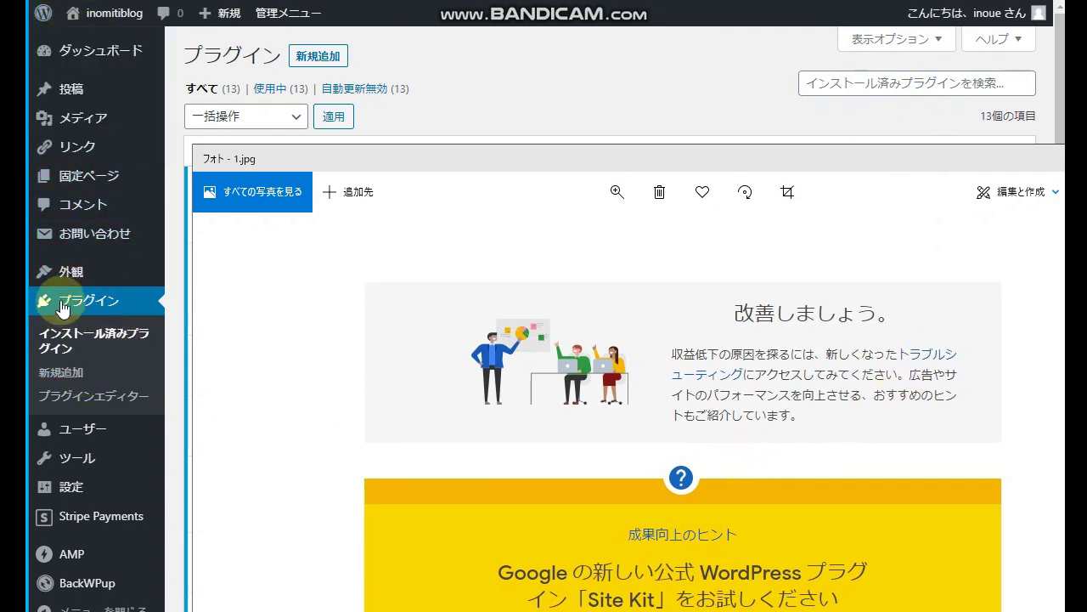
click(73, 309)
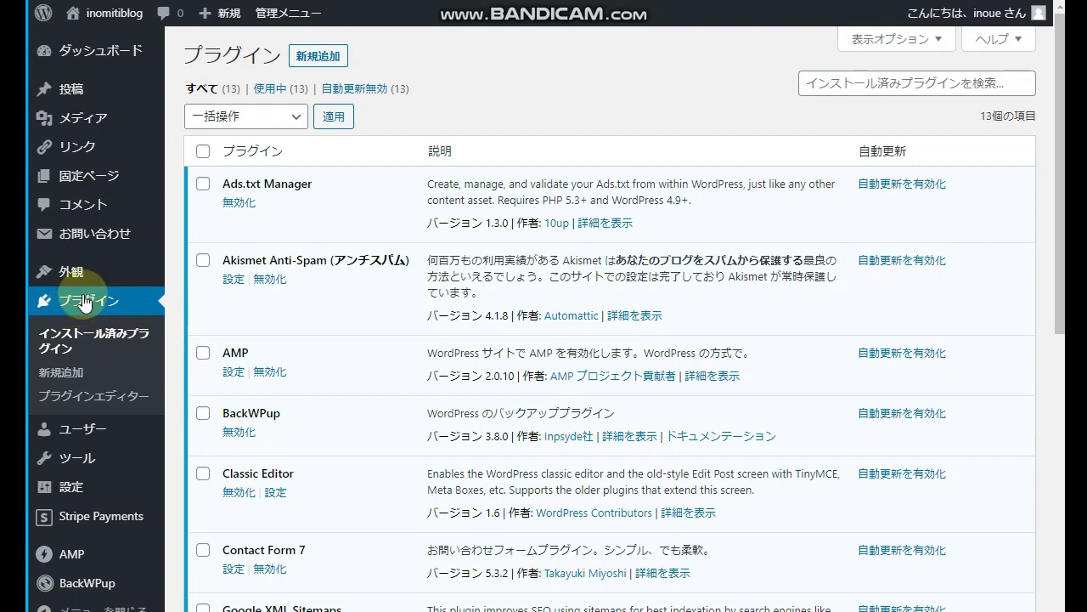
click(313, 61)
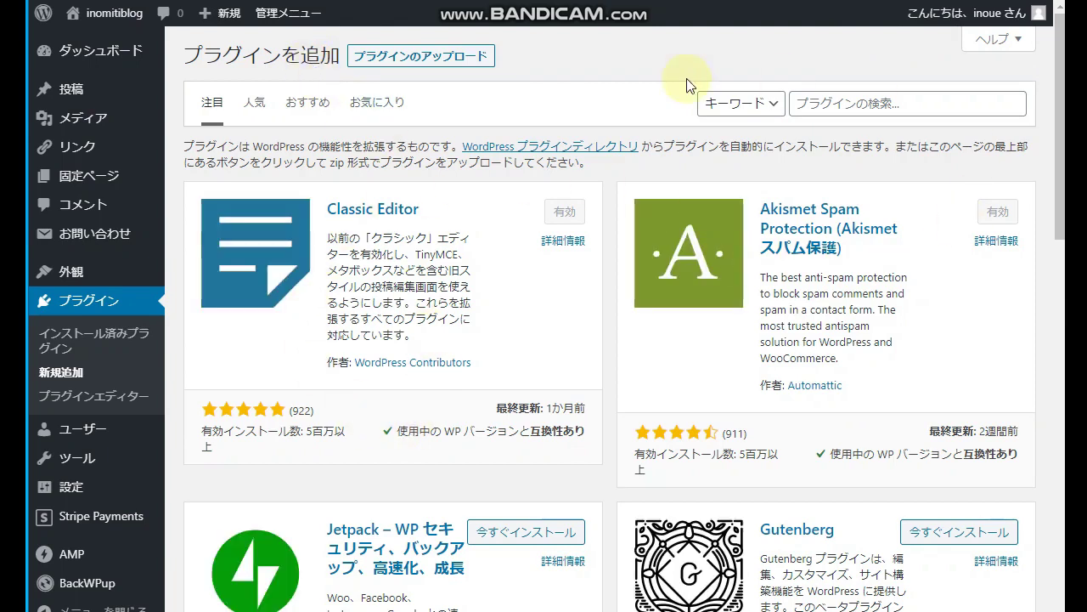
Search the plugin directory for "Site Kit" and install and activate Site Kit by Google.
click(804, 107)
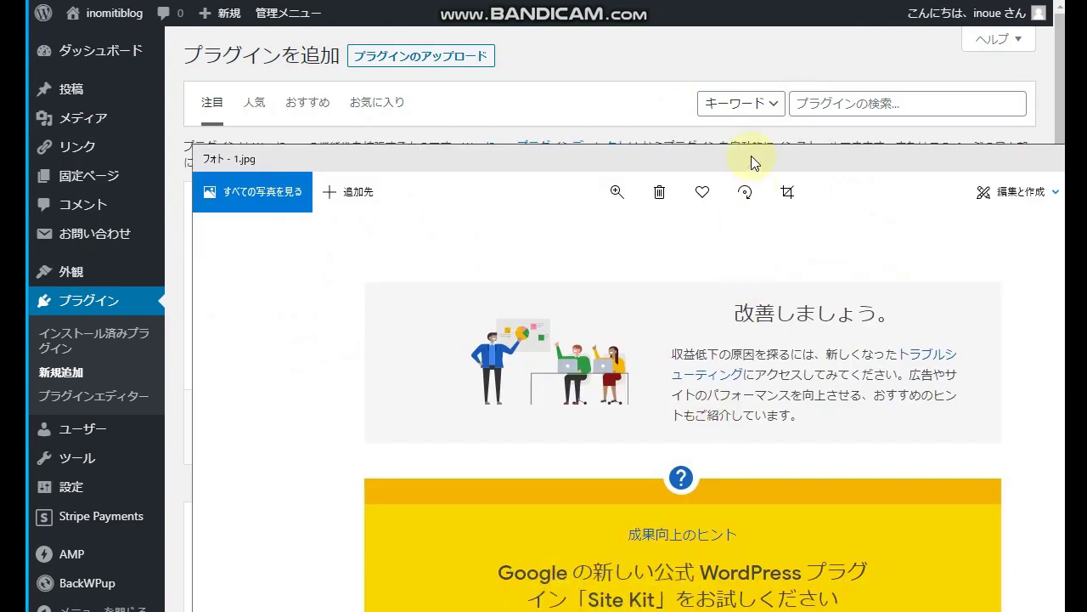
click(832, 103)
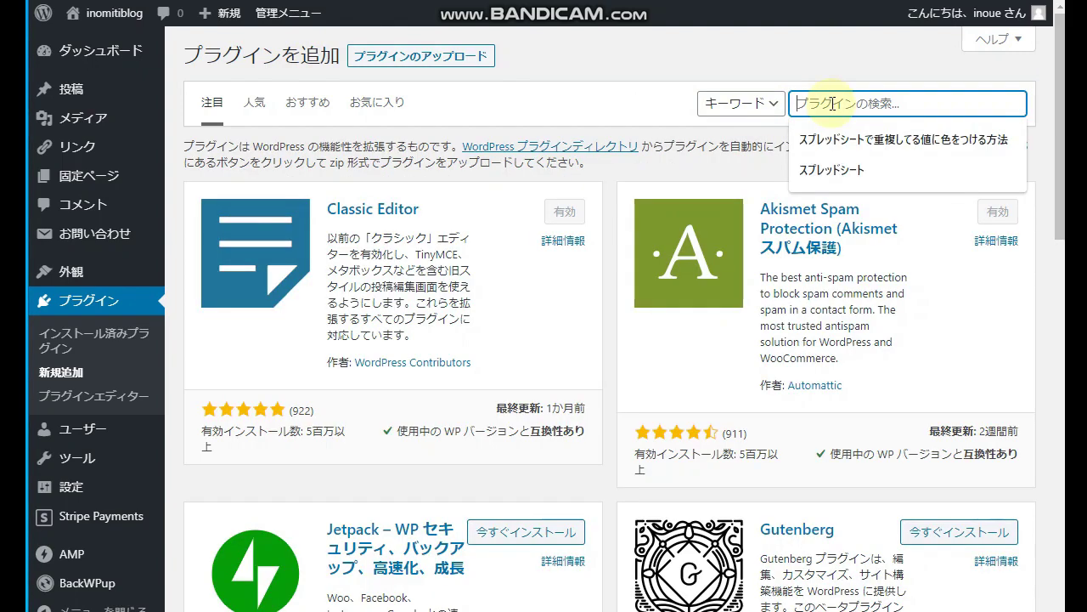
text(s)
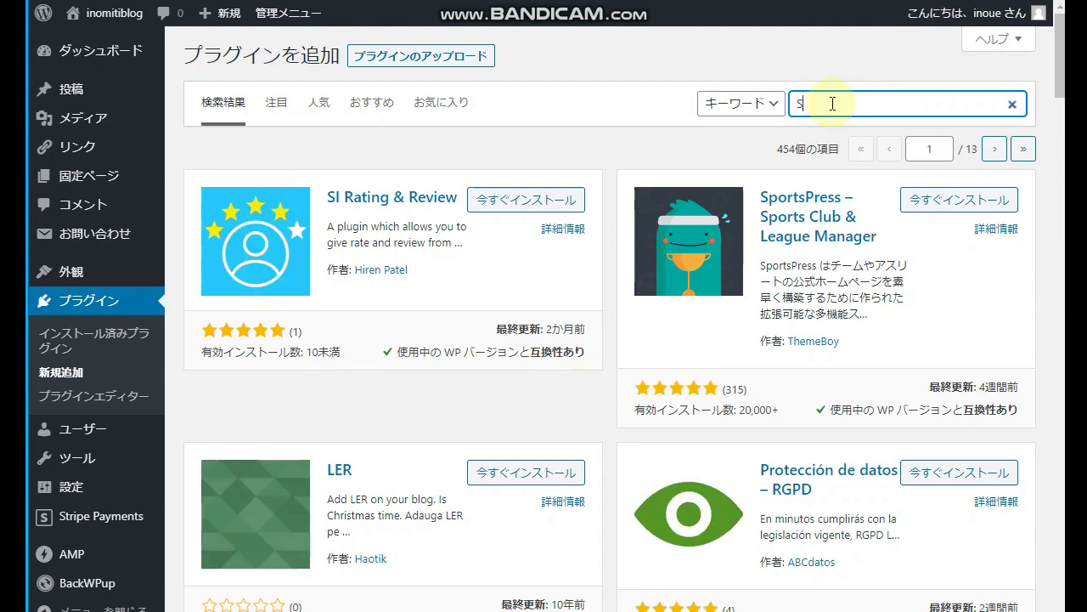
text(ite Ki)
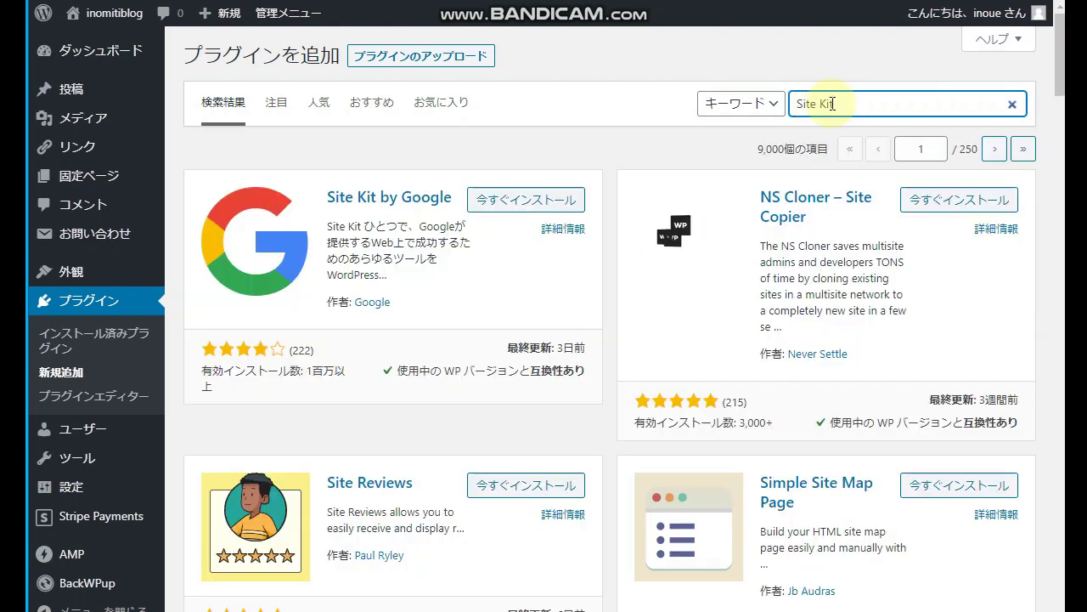
text(t)
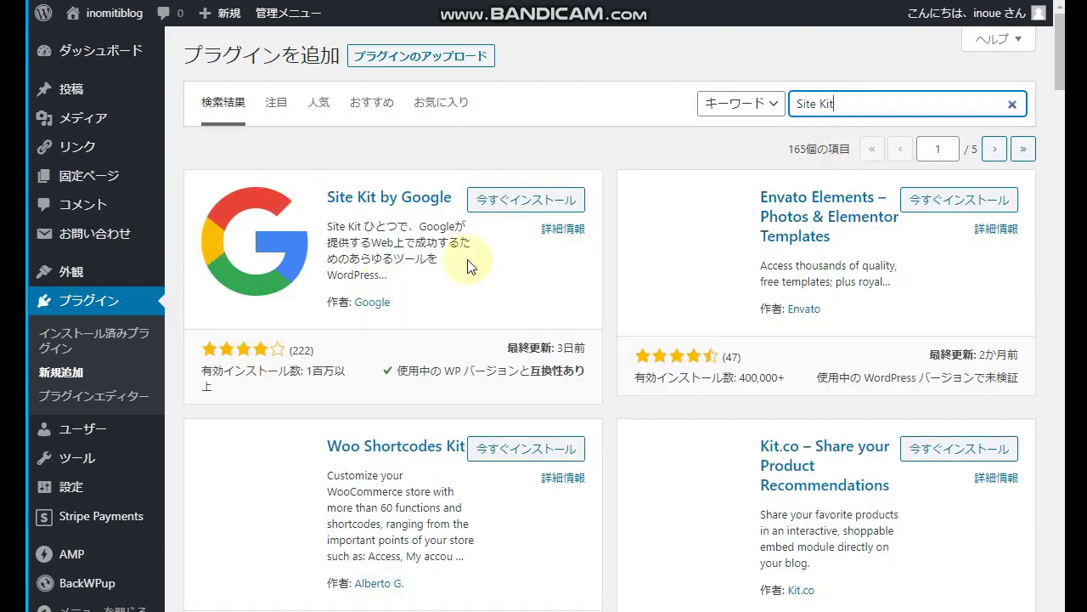
click(528, 205)
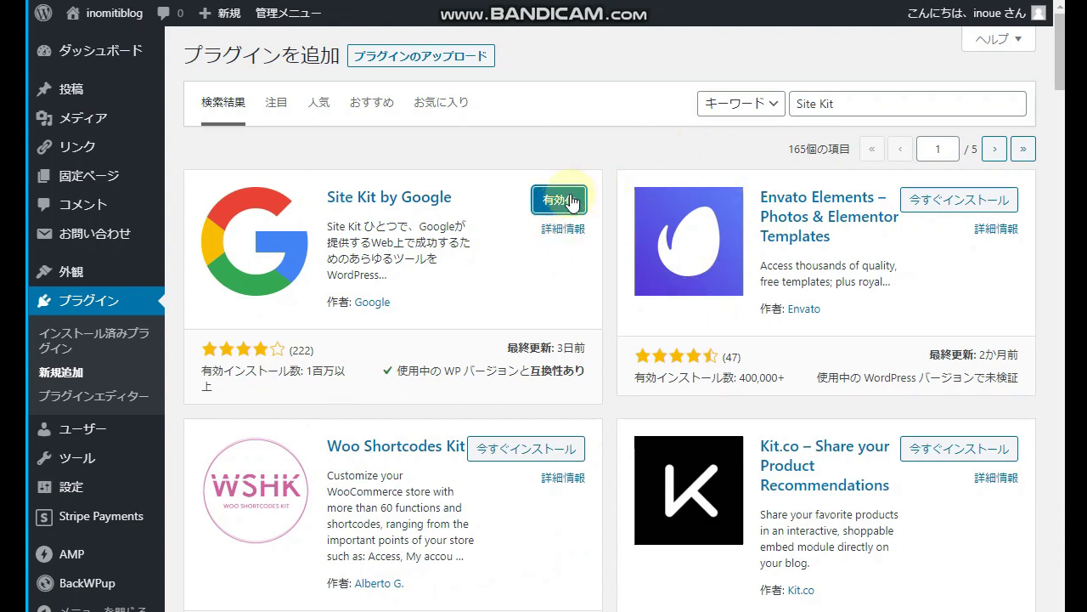
click(548, 204)
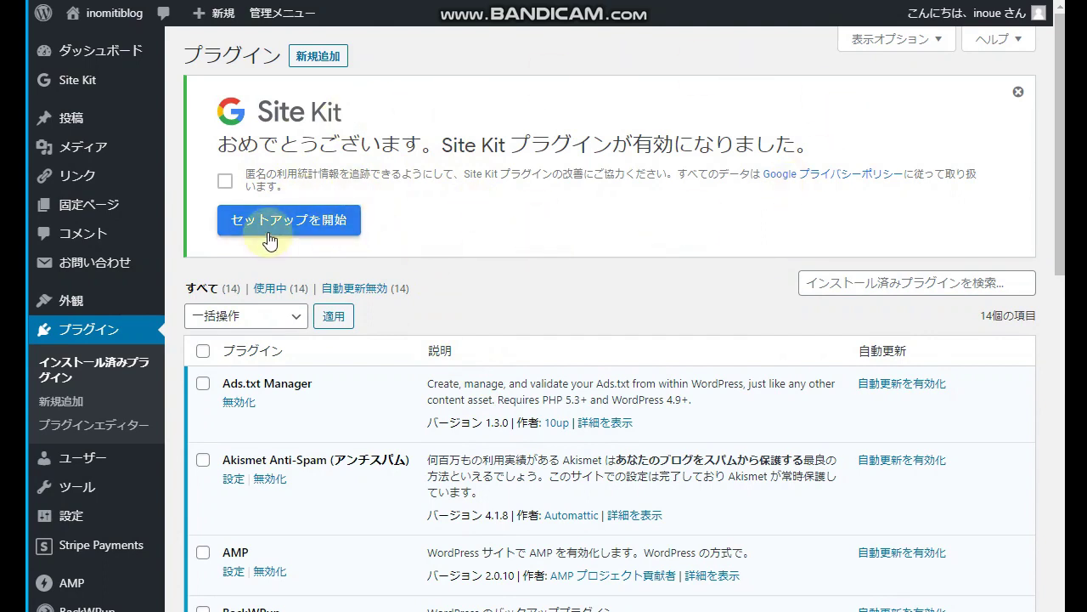
Opt in to anonymous usage tracking for Site Kit and start its setup by signing in with Google.
click(225, 180)
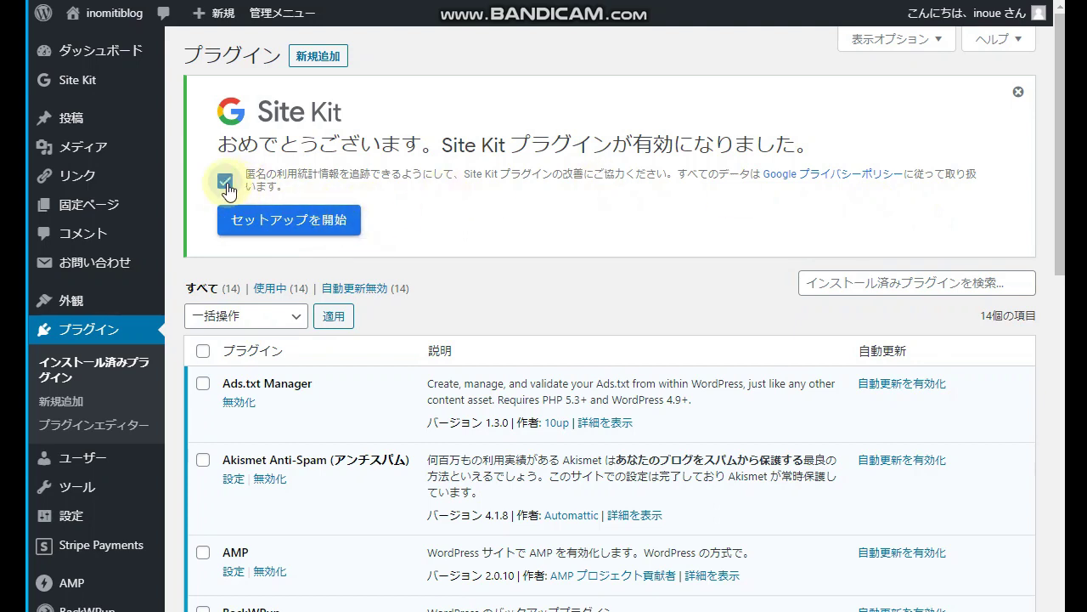
click(337, 225)
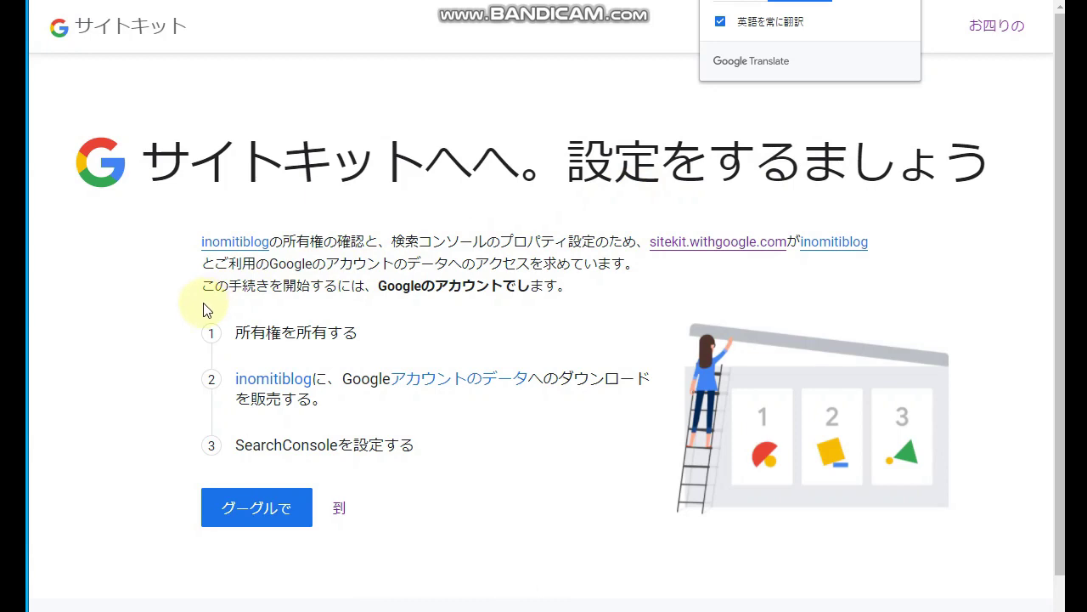
click(255, 523)
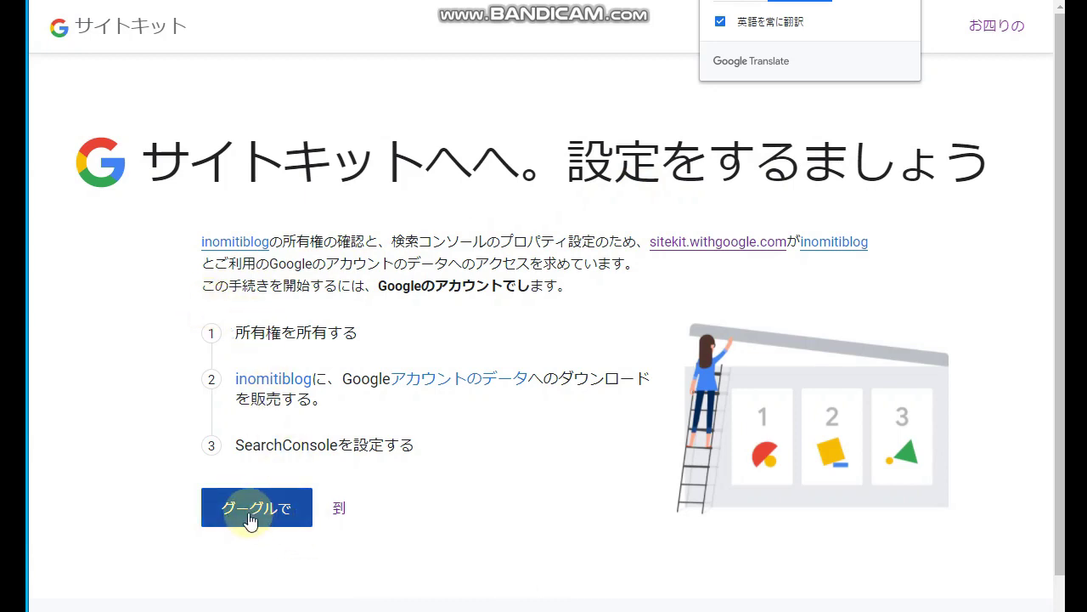
click(248, 513)
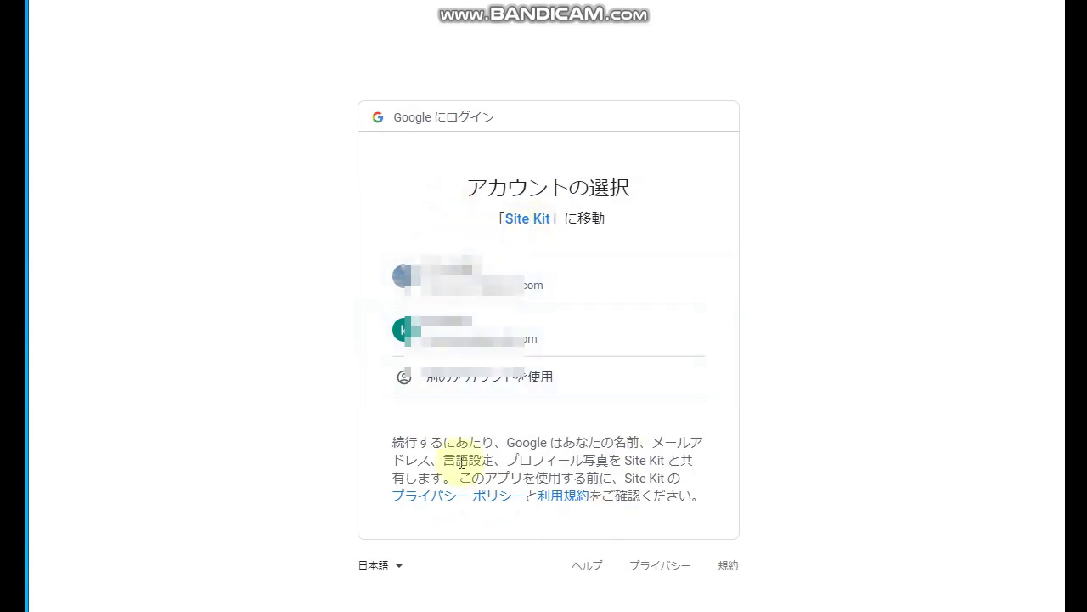
Choose the Google account and allow Site Kit to manage Search Console data and the list of sites and domains.
click(435, 281)
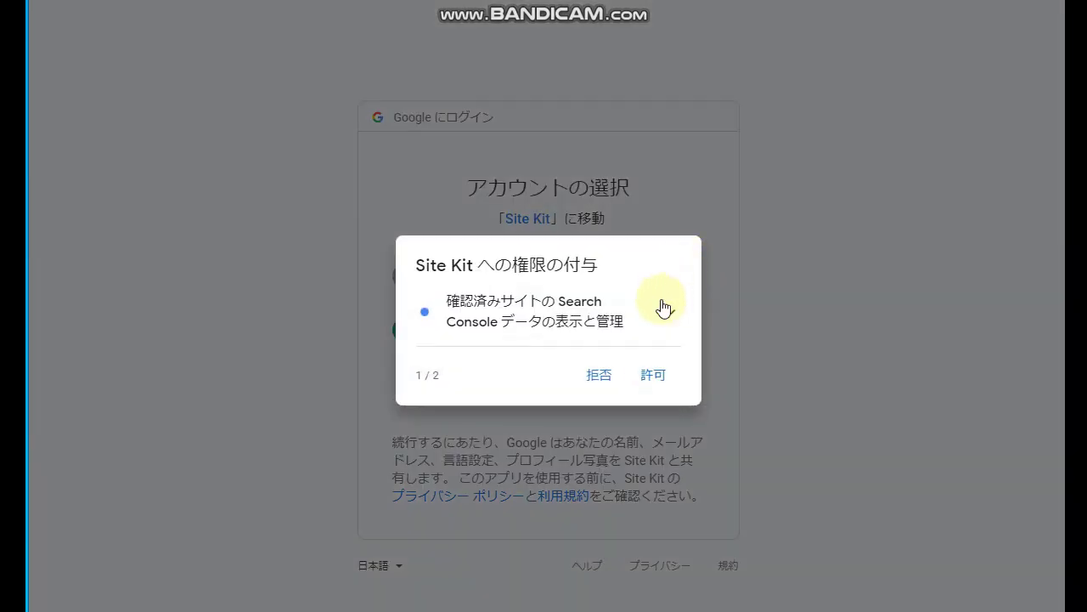
click(657, 382)
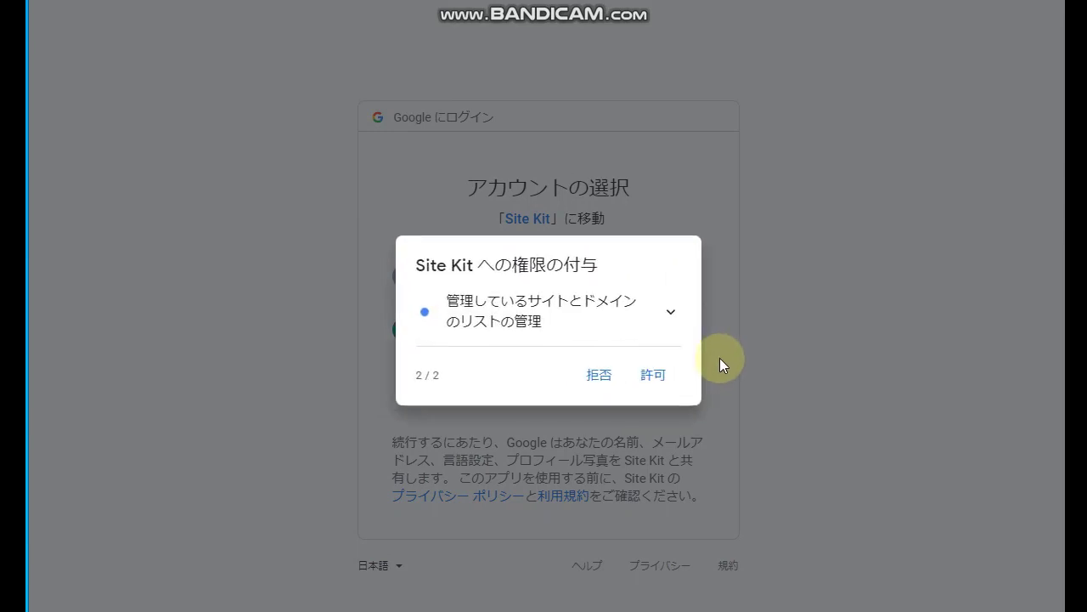
click(655, 376)
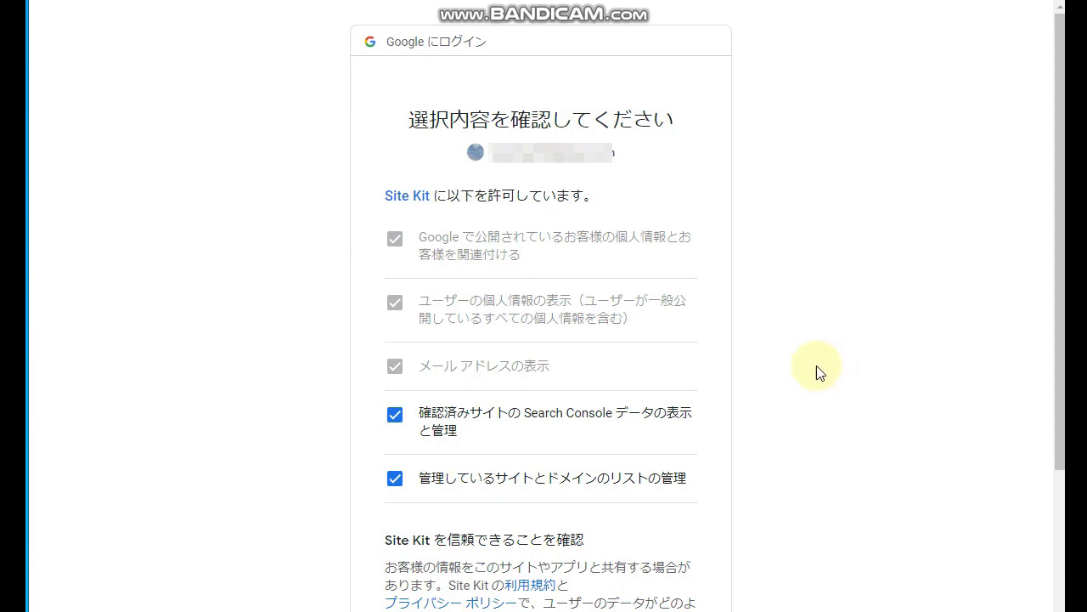
scroll(814, 374, down, 3)
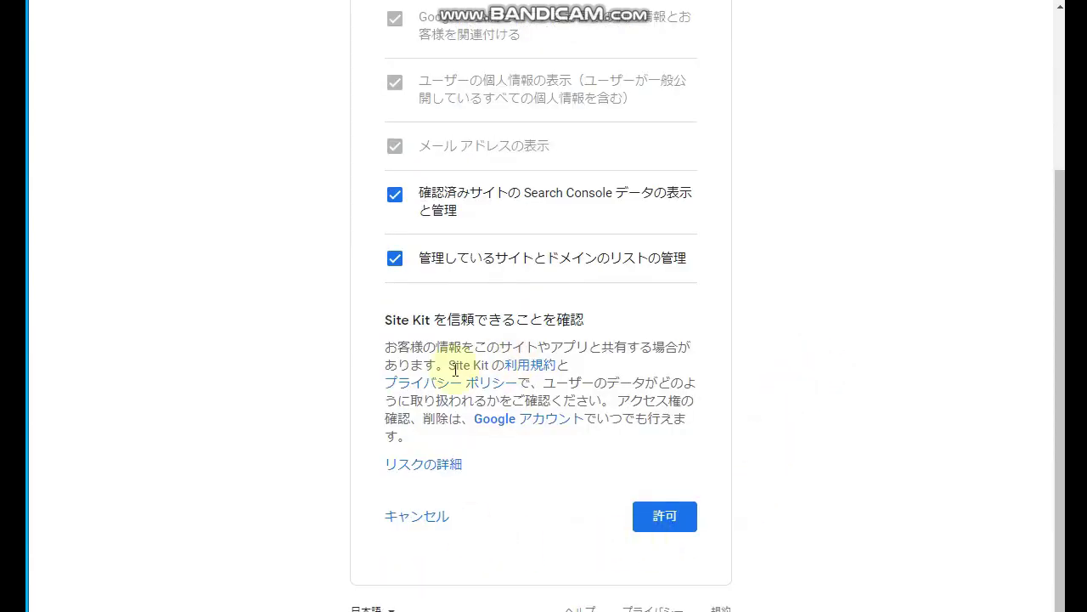
click(654, 516)
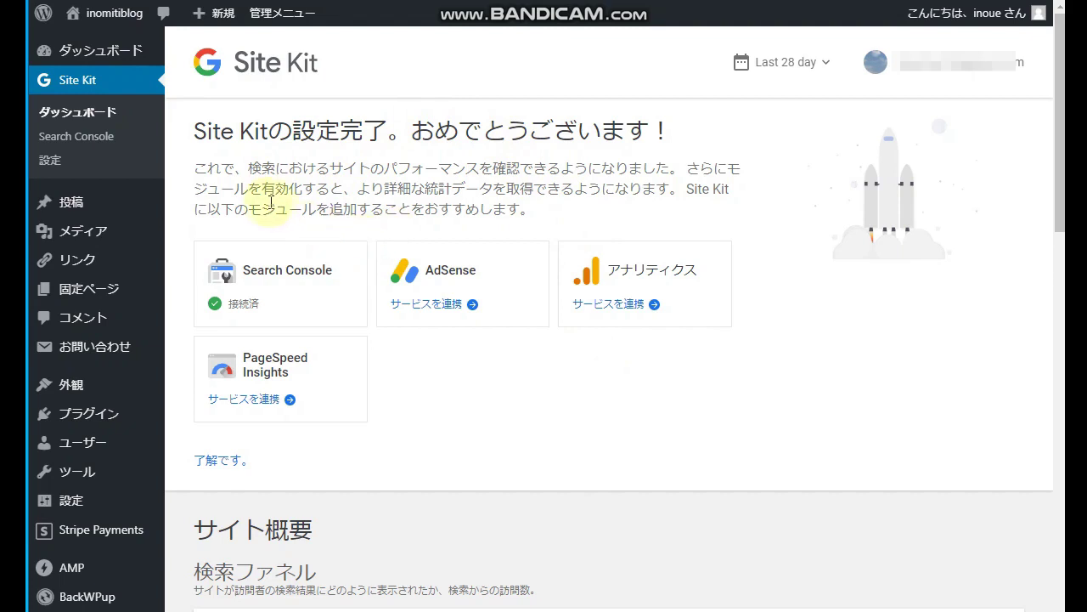
Connect AdSense to Site Kit with the same Google account, allow viewing AdSense data, and complete the AdSense setup.
click(429, 305)
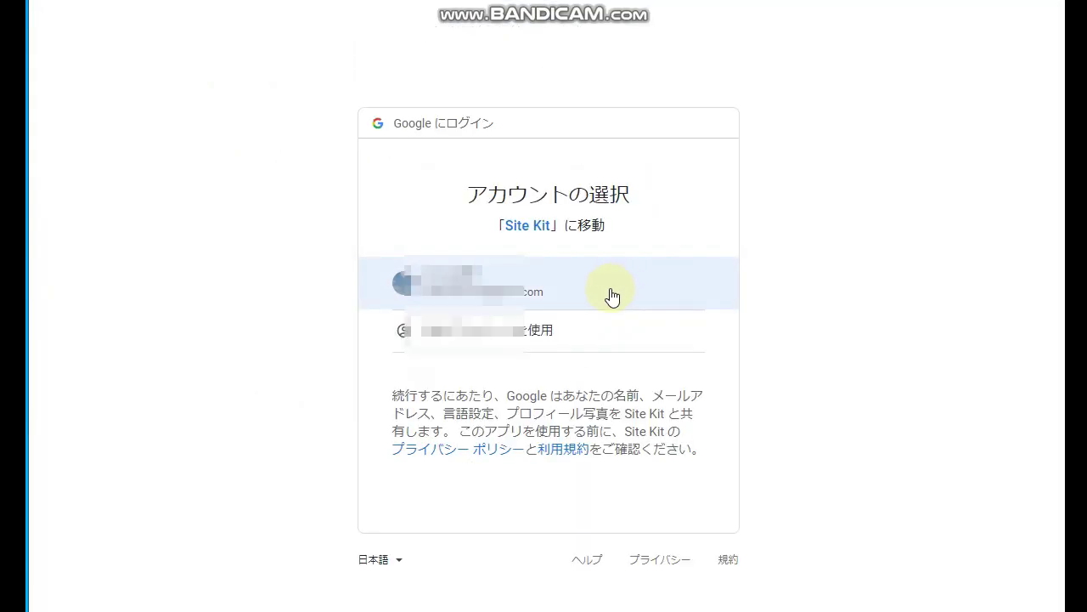
click(479, 287)
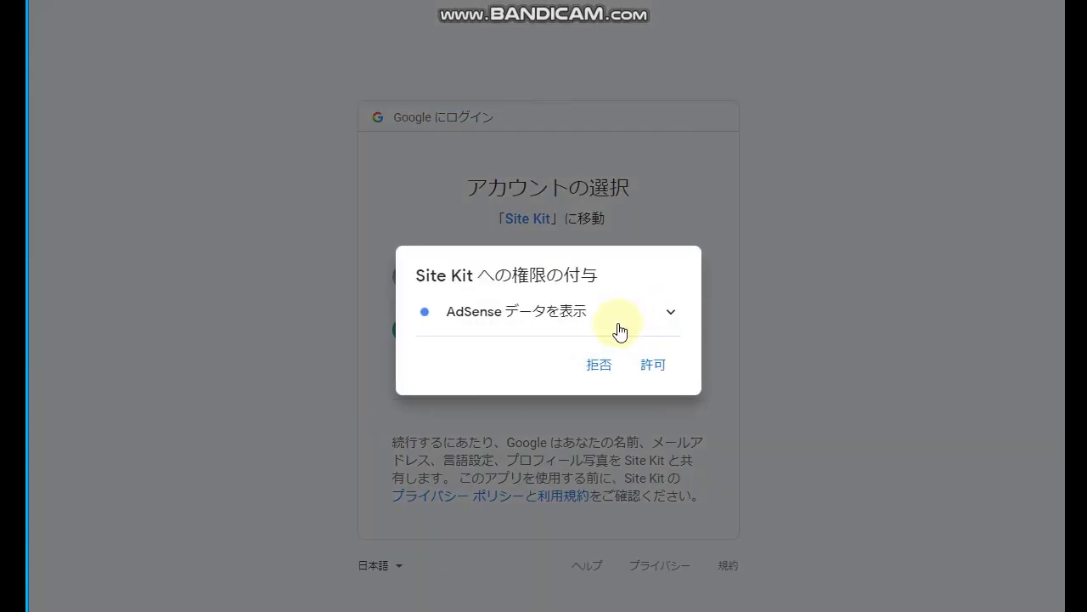
click(651, 366)
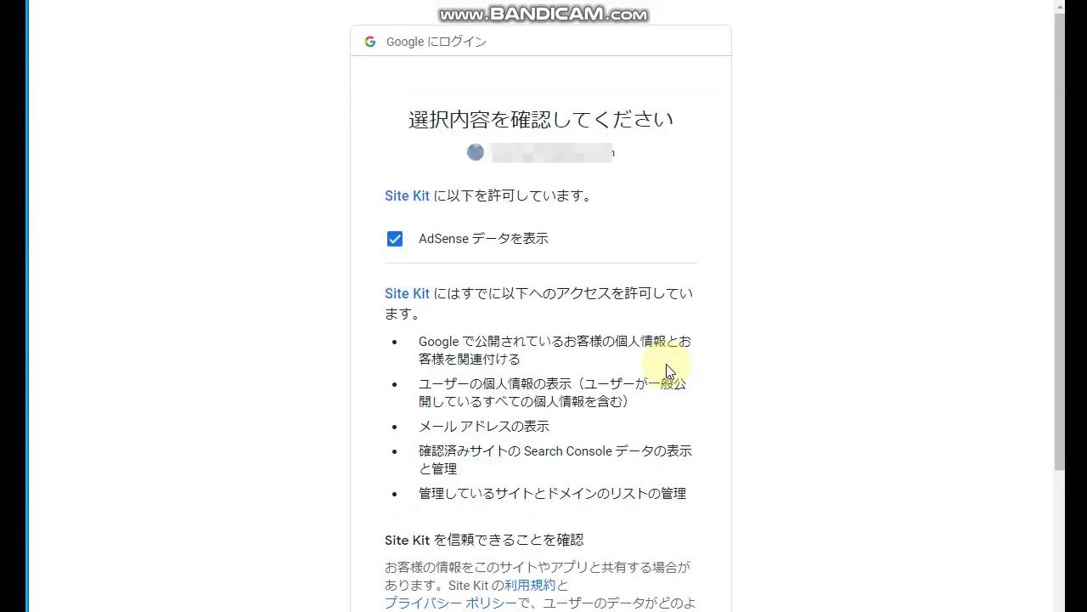
scroll(718, 363, down, 2)
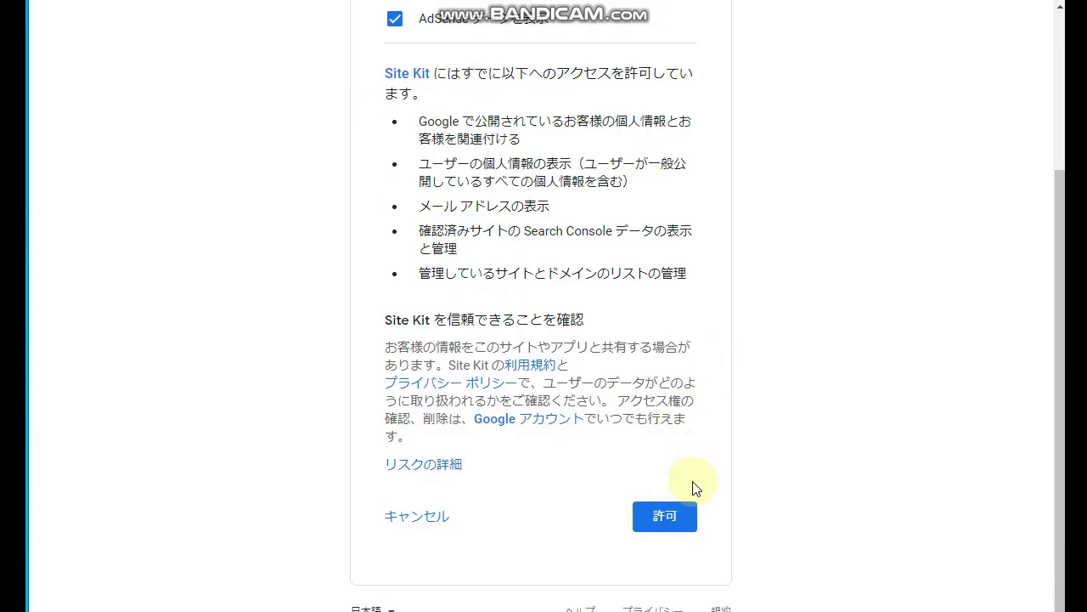
click(680, 515)
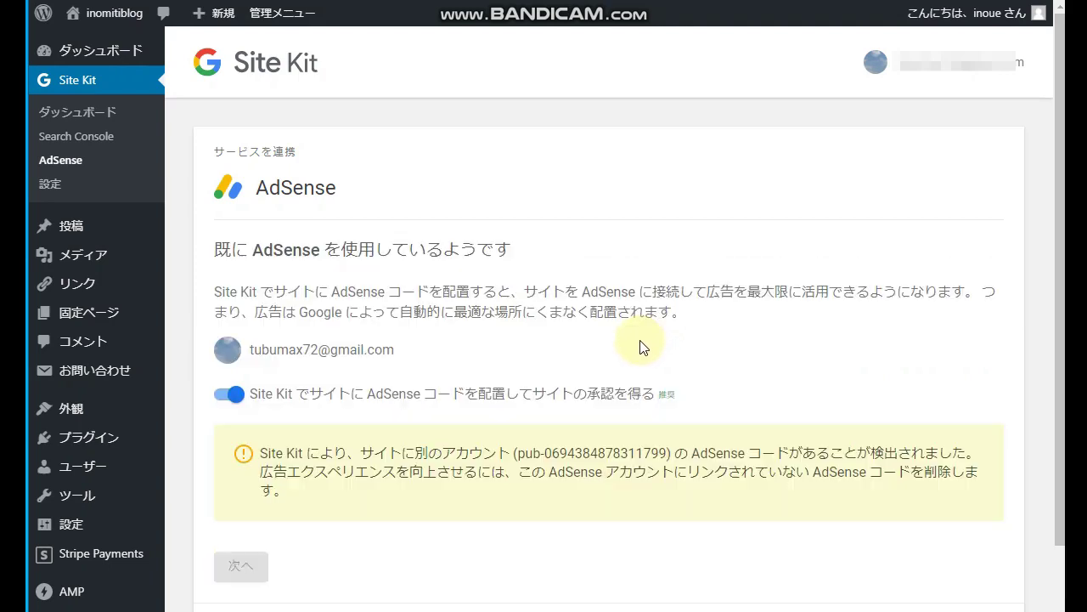
click(243, 510)
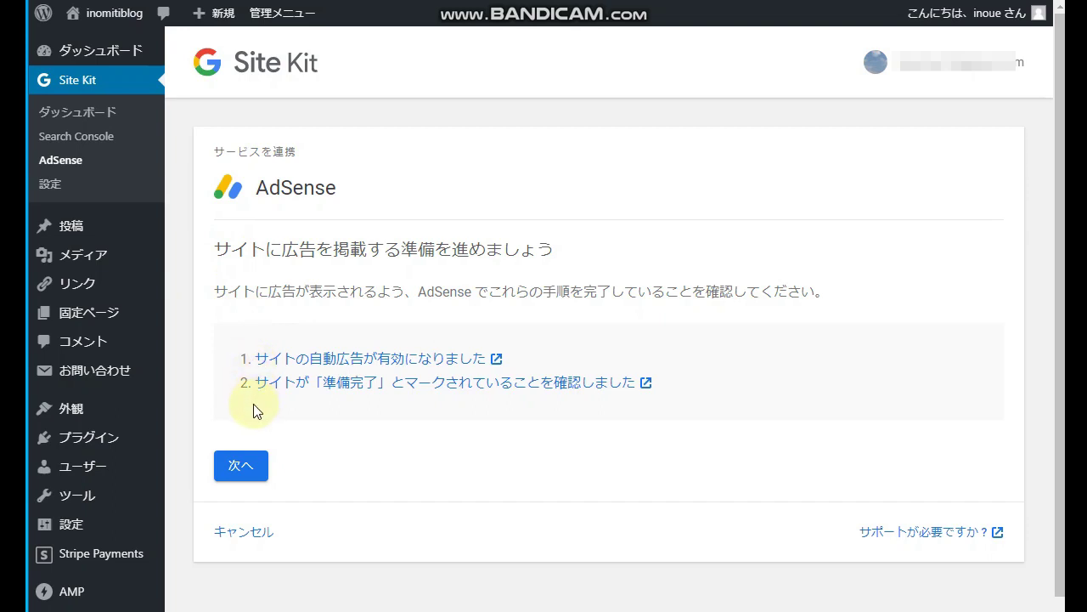
click(226, 478)
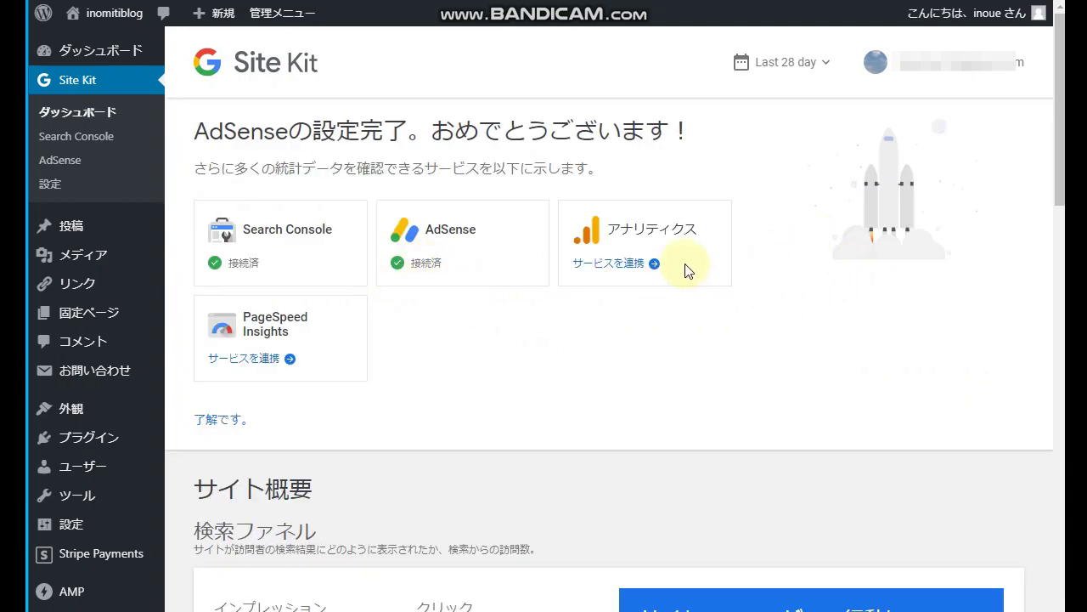
Start connecting Analytics with the same Google account and allow Site Kit to view and download Google Analytics data.
click(645, 268)
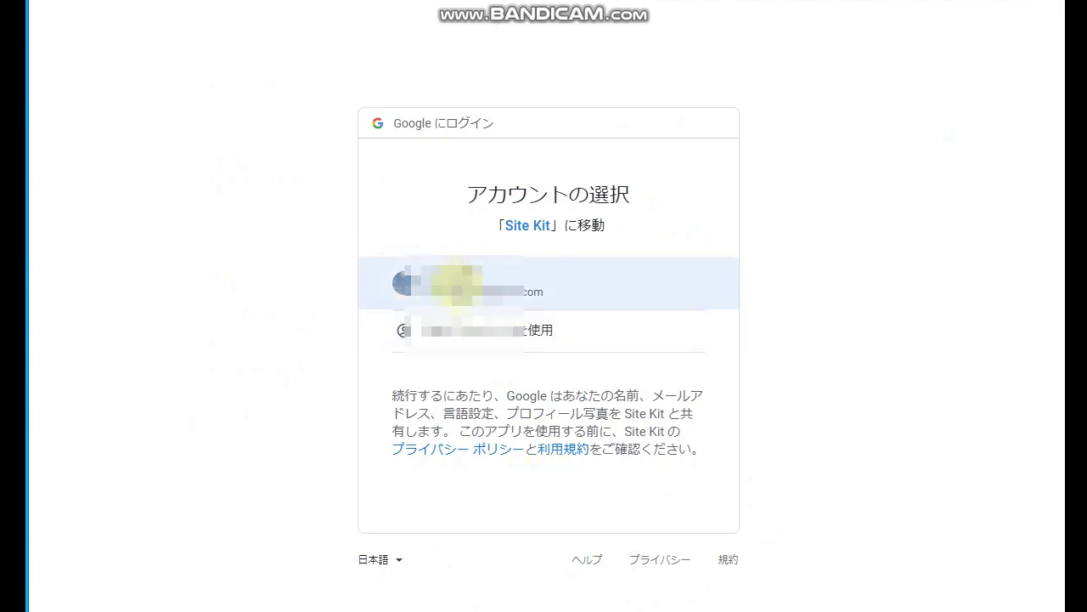
click(463, 289)
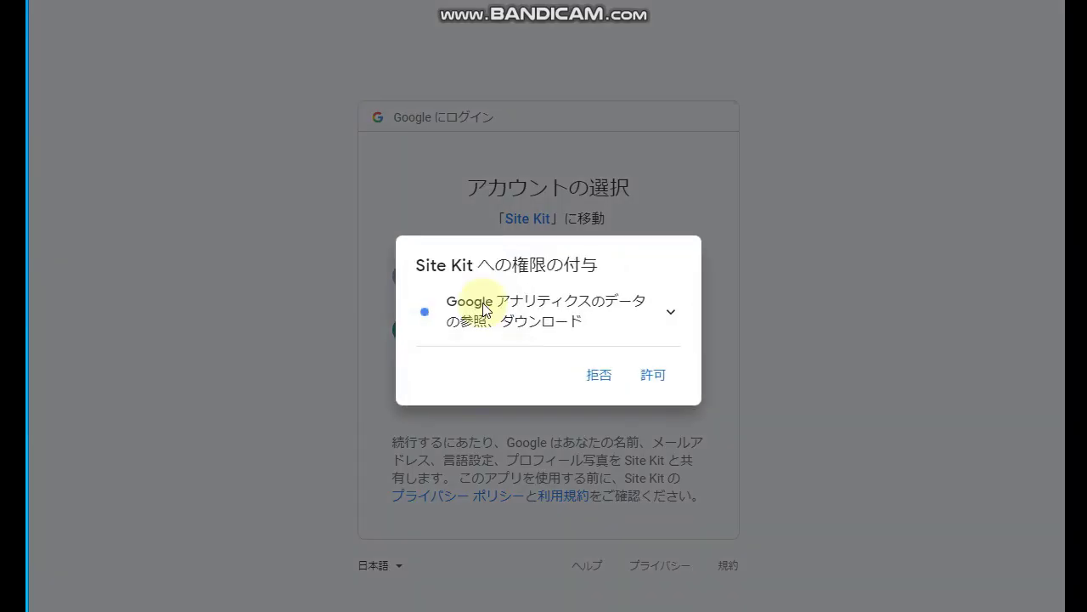
click(653, 375)
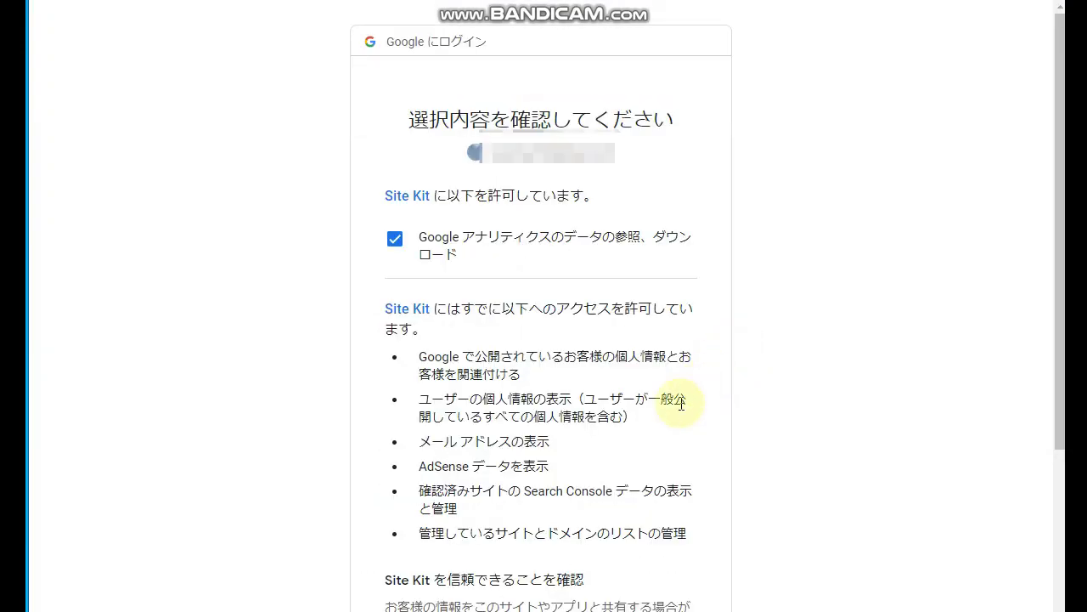
scroll(671, 433, down, 3)
click(665, 514)
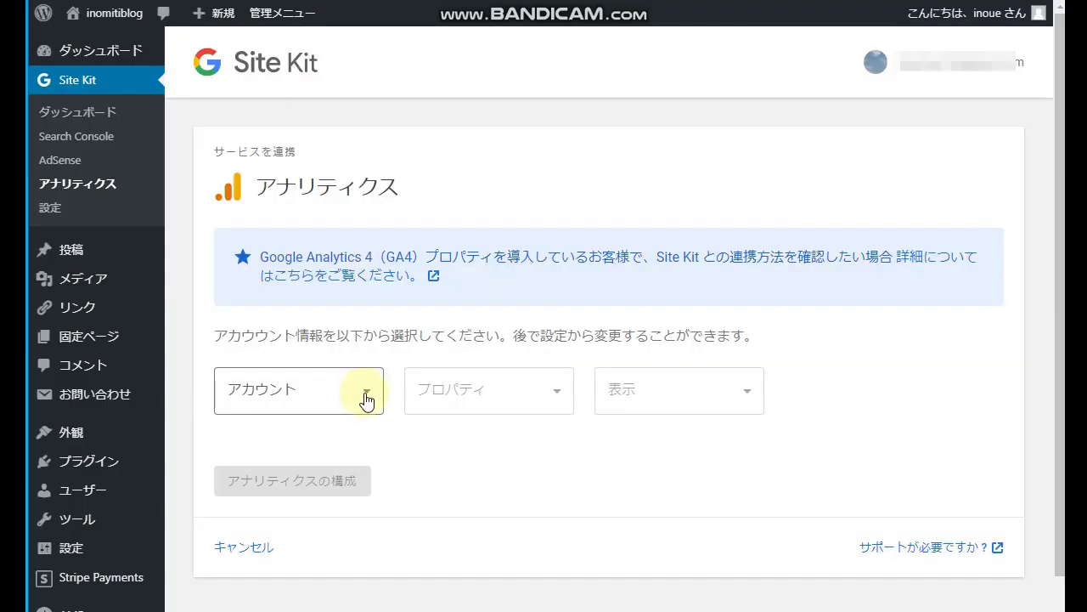
Select the second listed Analytics account and configure Analytics with the inomitiblog property and the すべてのウェブサイトのデータ view.
click(367, 399)
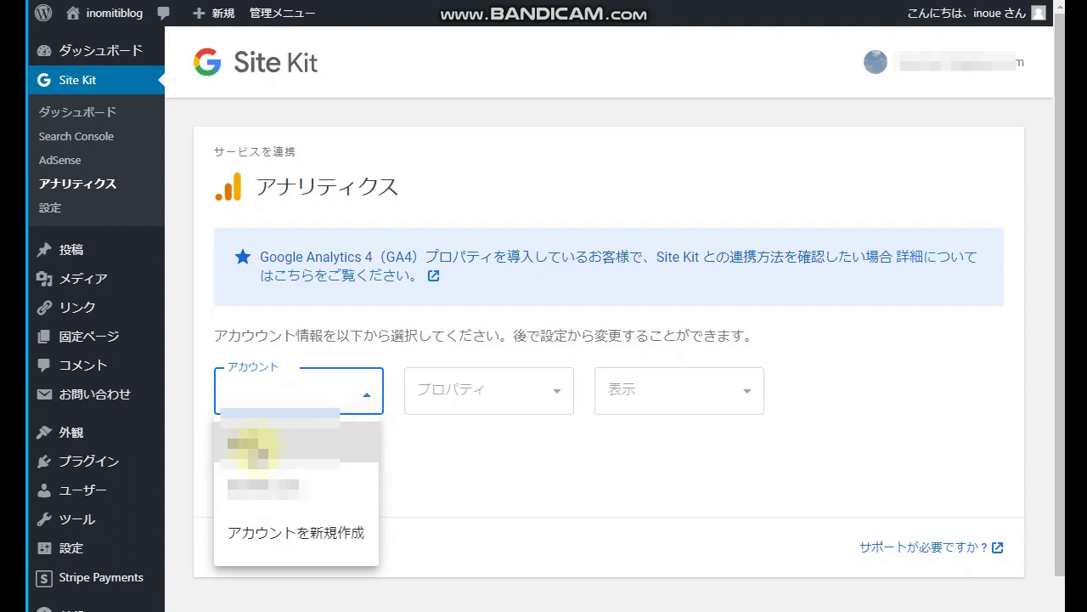
click(292, 497)
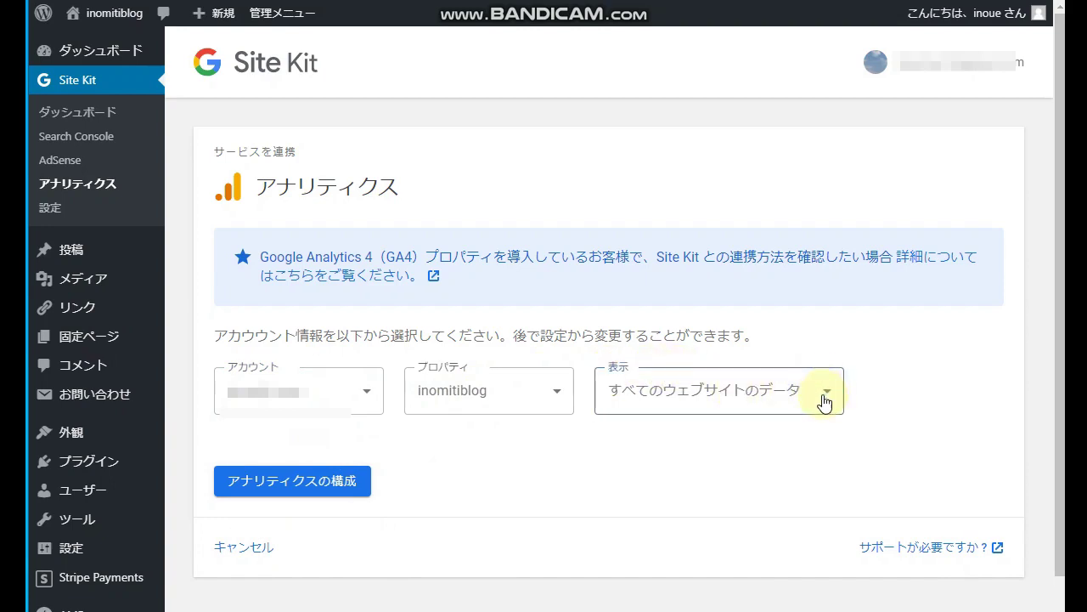
click(311, 493)
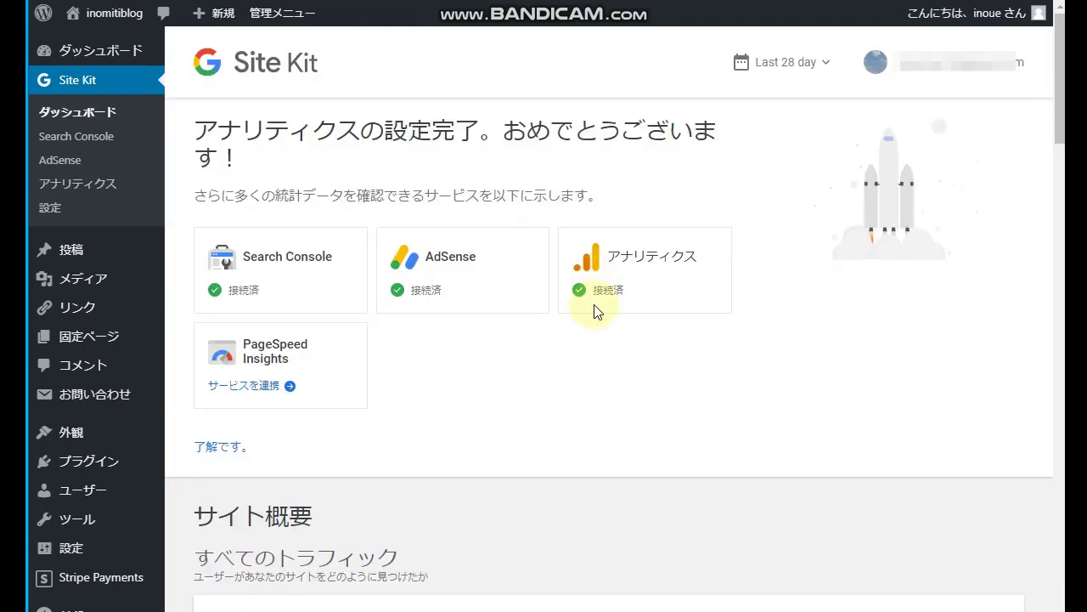
Start connecting the PageSpeed Insights service to Site Kit.
click(263, 386)
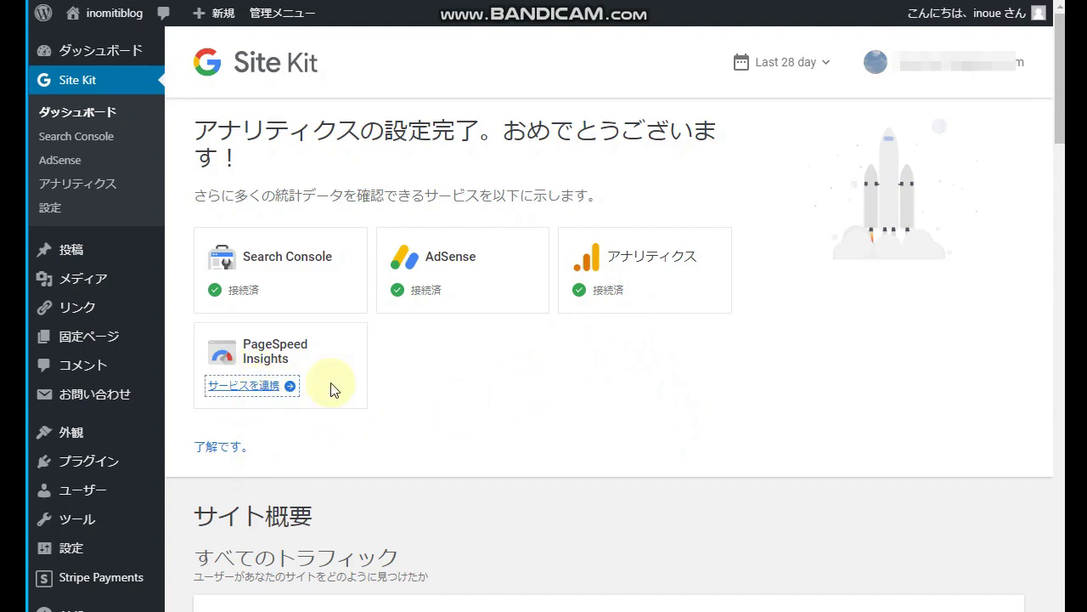